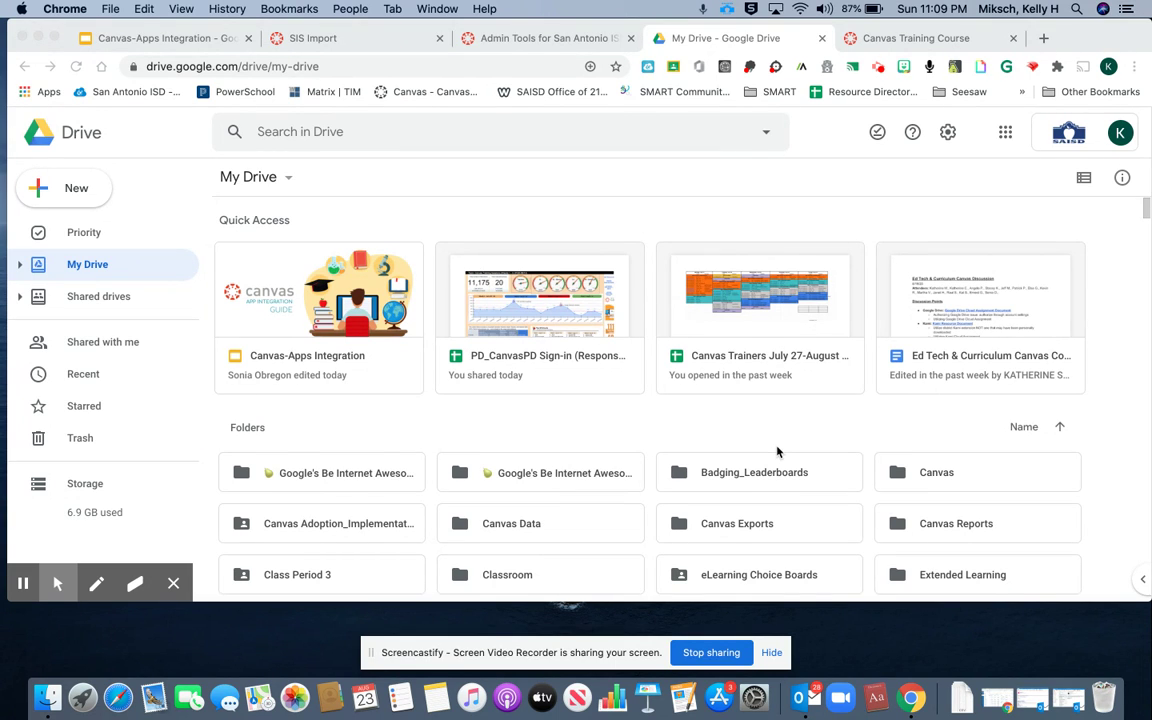
Open the SMART Learning Suite folder in My Drive, then its Sample Lessons subfolder
{"action": "scroll", "coordinate": [777, 452], "scroll_direction": "down", "scroll_amount": 5}
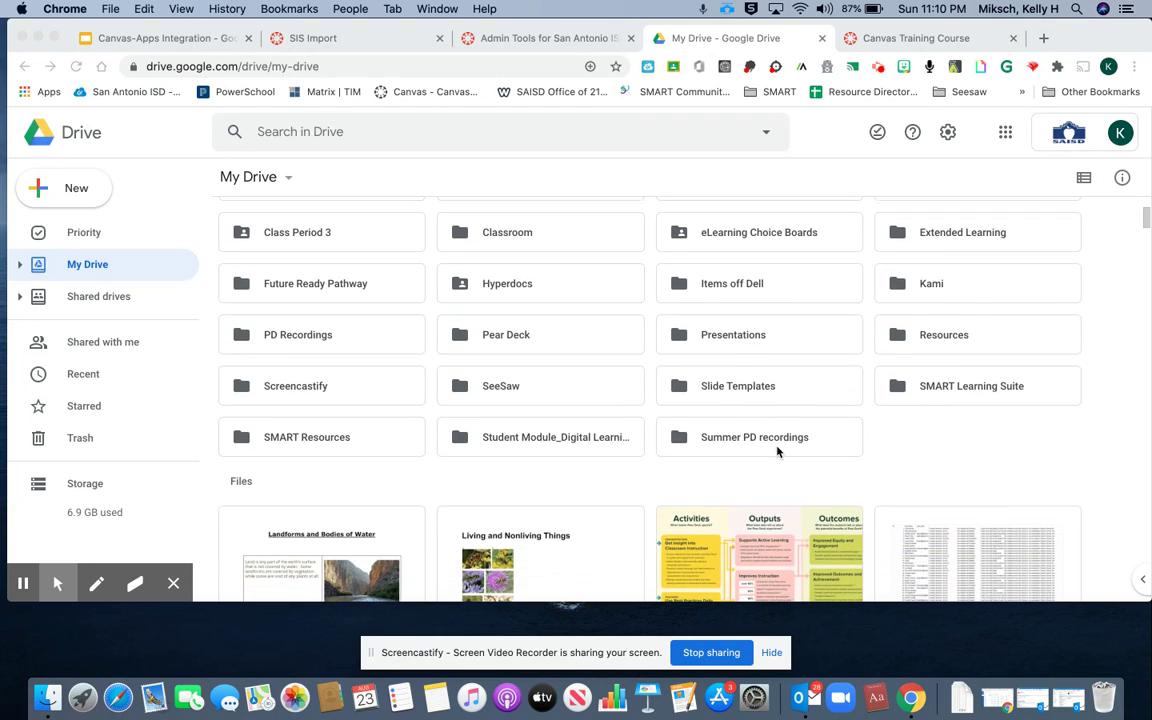
{"action": "left_click", "coordinate": [965, 388]}
{"action": "double_click", "coordinate": [965, 388]}
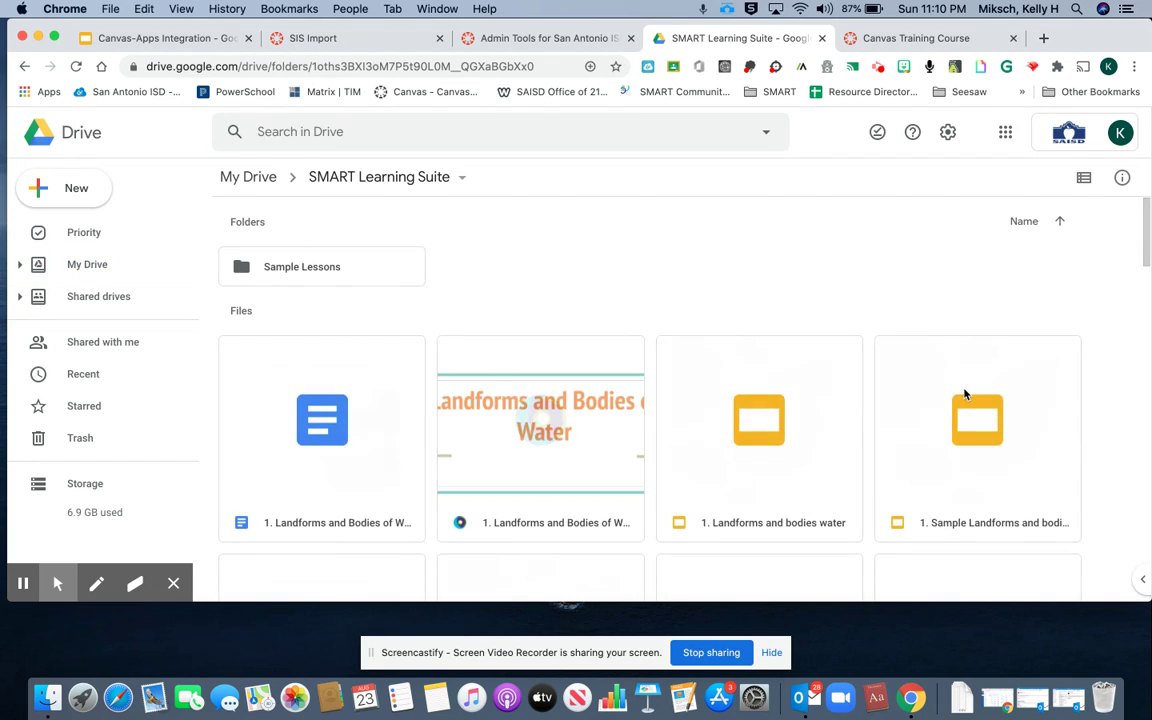
{"action": "double_click", "coordinate": [313, 268]}
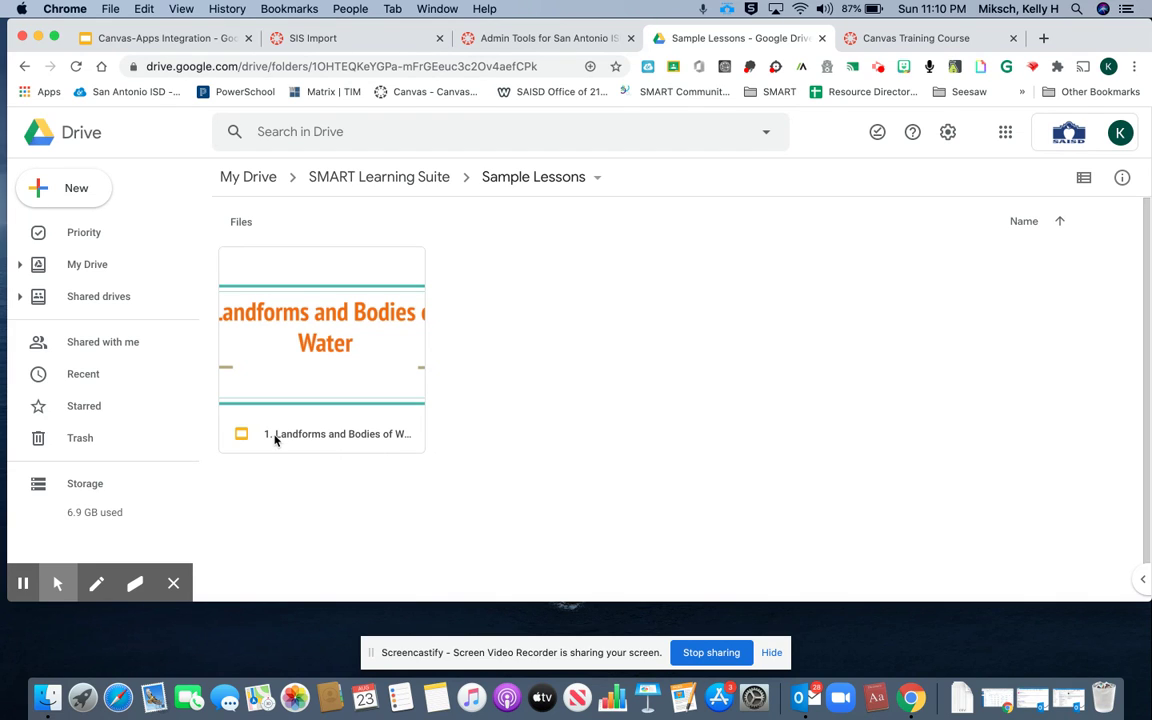
Open '1. Landforms and Bodies of Water' with SMART Learning Suite from its context menu
{"action": "right_click", "coordinate": [275, 440]}
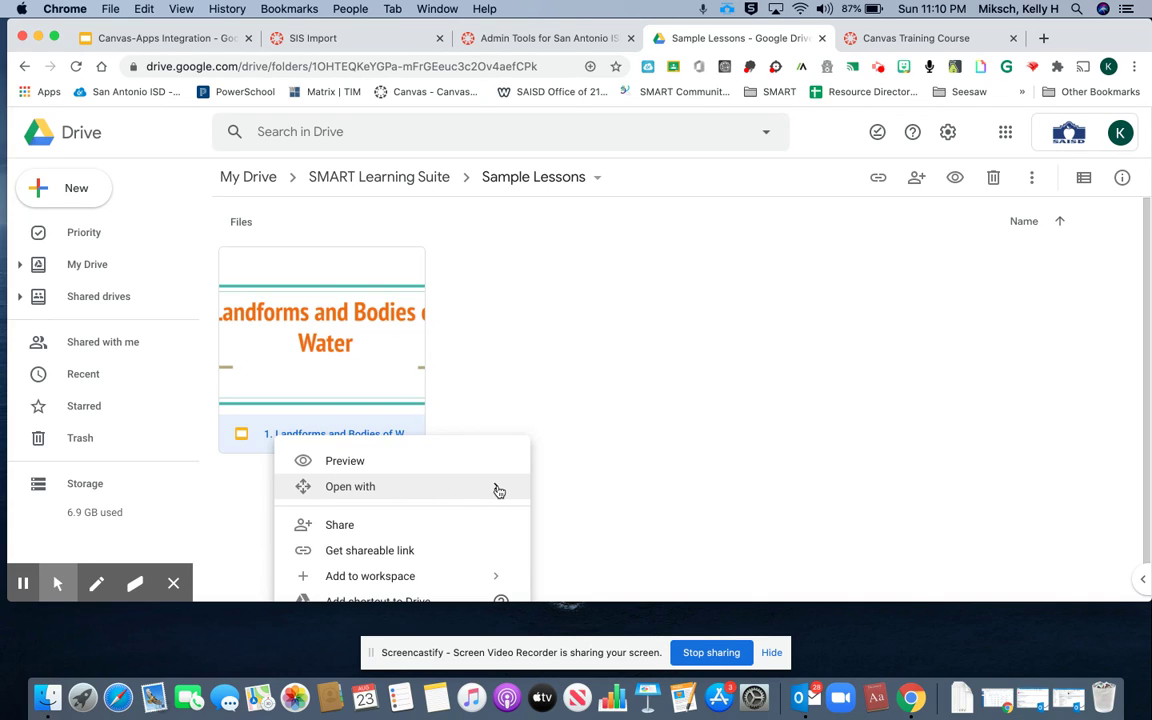
{"action": "mouse_move", "coordinate": [497, 489]}
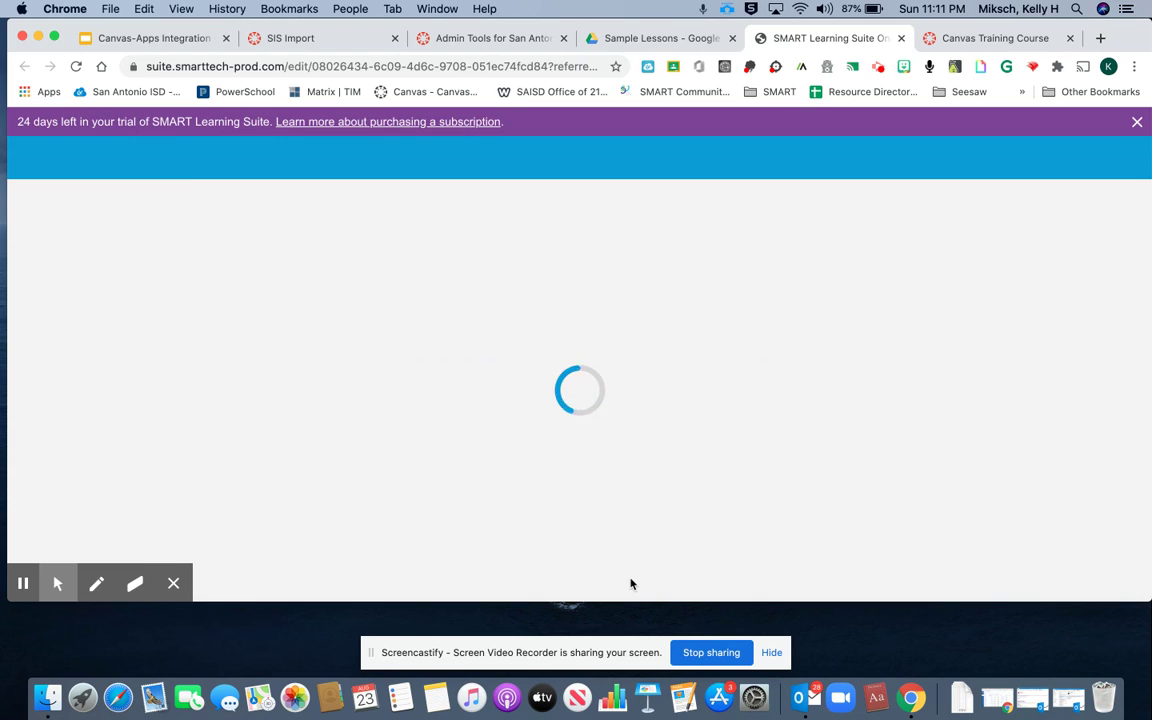
Dismiss the trial notice and convert slide 4, Landforms, into an individual Handout activity
{"action": "left_click", "coordinate": [1137, 122]}
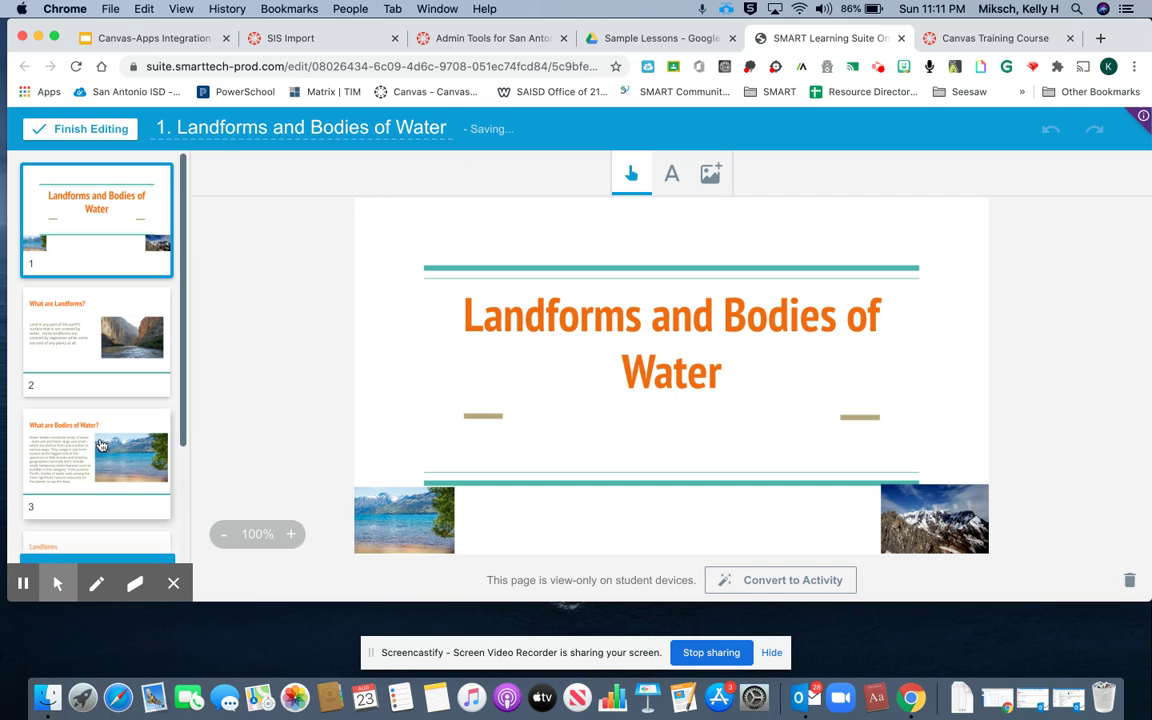
{"action": "scroll", "coordinate": [100, 445], "scroll_direction": "down", "scroll_amount": 4}
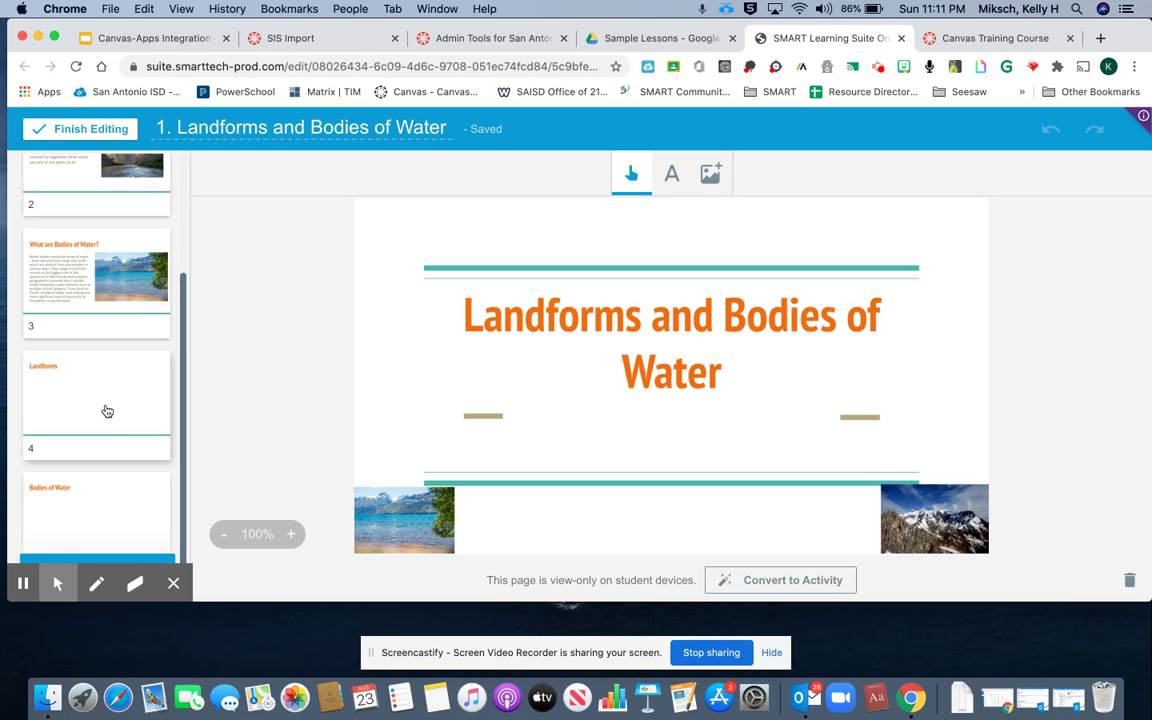
{"action": "left_click", "coordinate": [107, 411]}
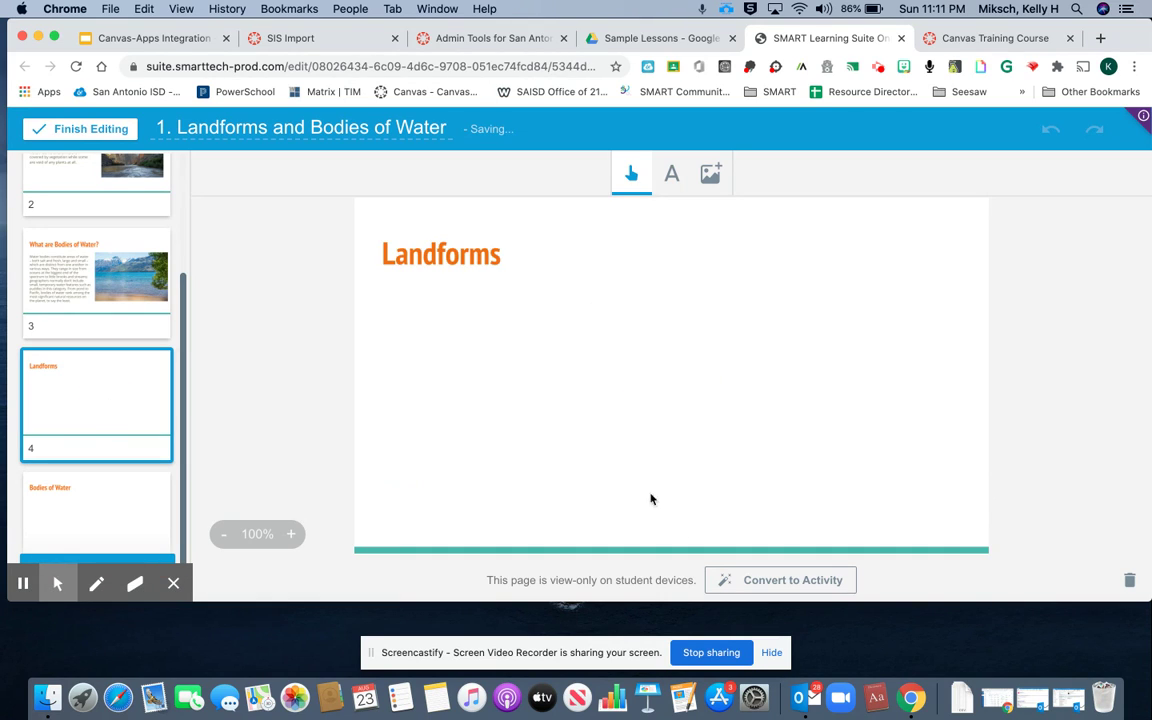
{"action": "left_click", "coordinate": [795, 581]}
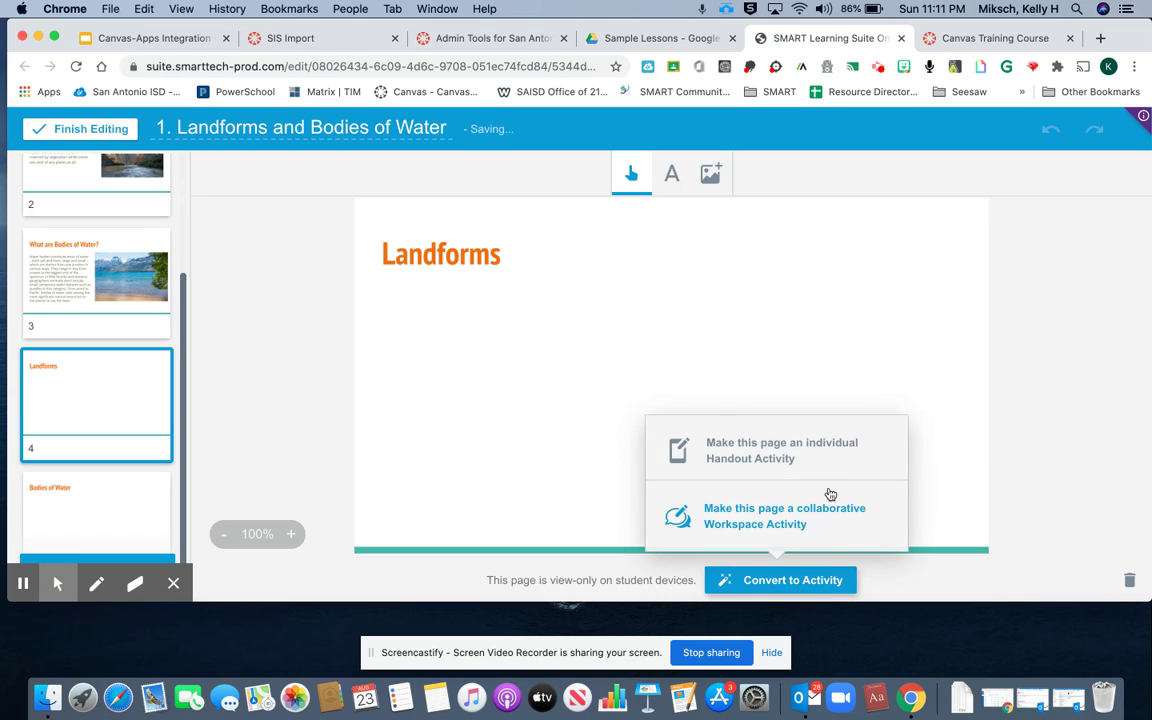
{"action": "left_click", "coordinate": [849, 455]}
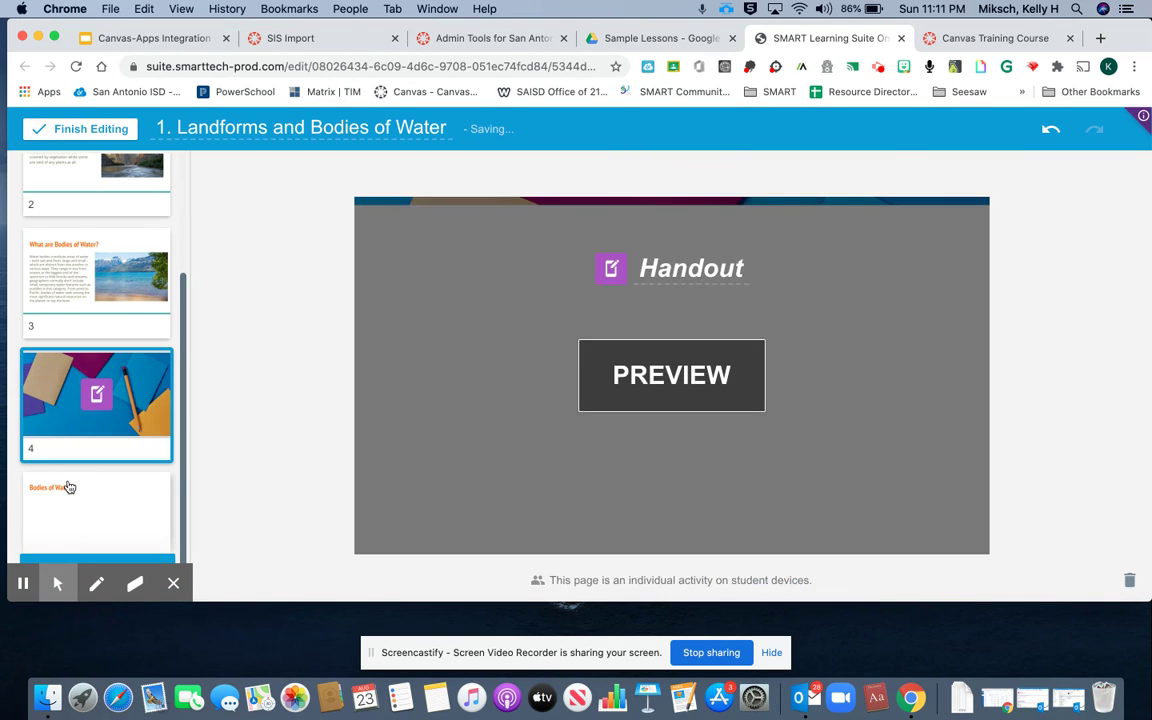
Convert slide 5, Bodies of Water, into an individual Handout activity and return to the title slide
{"action": "left_click", "coordinate": [70, 495]}
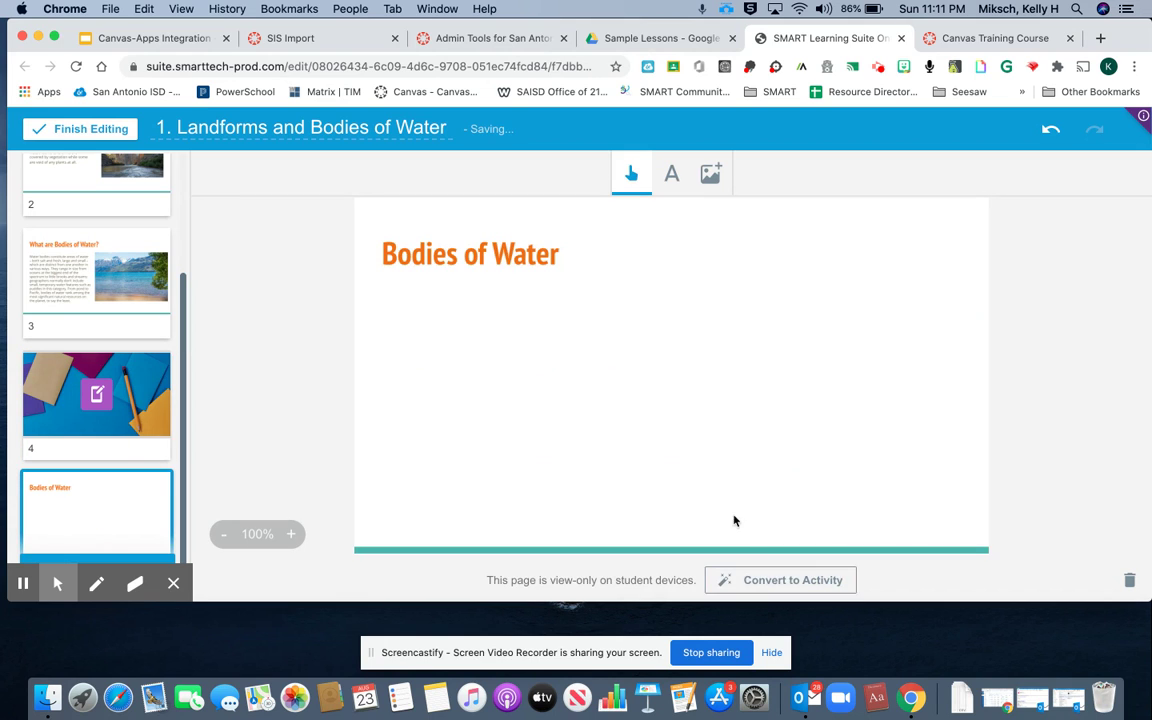
{"action": "left_click", "coordinate": [771, 581]}
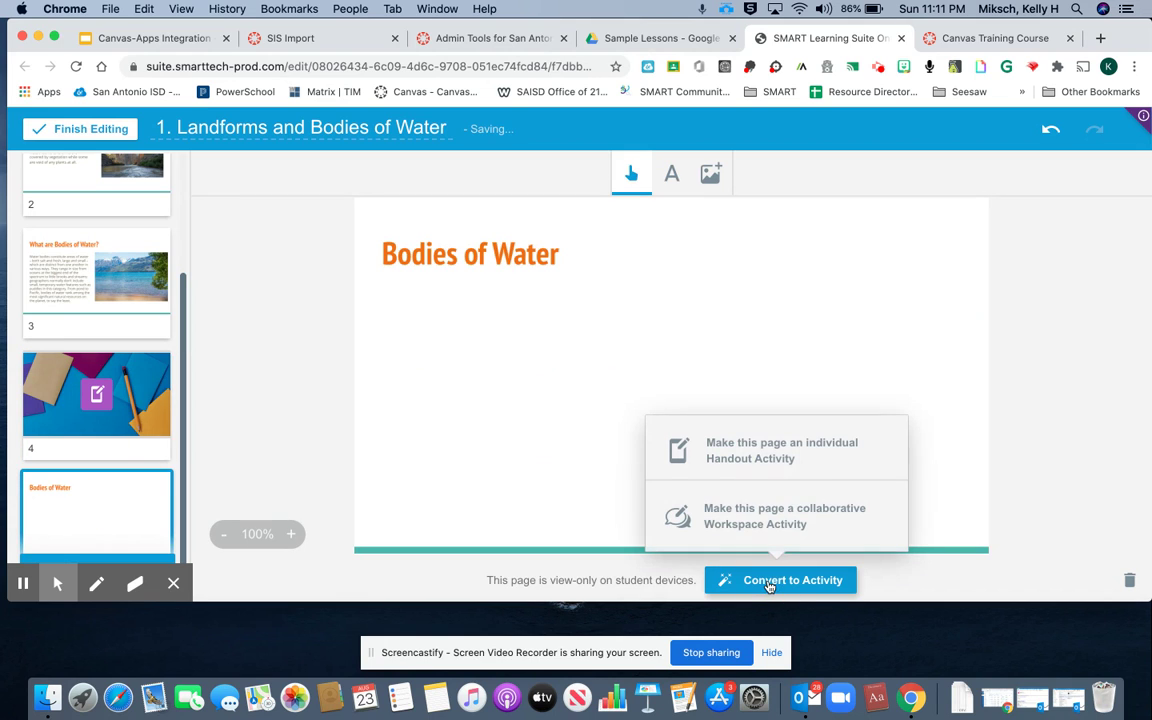
{"action": "left_click", "coordinate": [822, 458]}
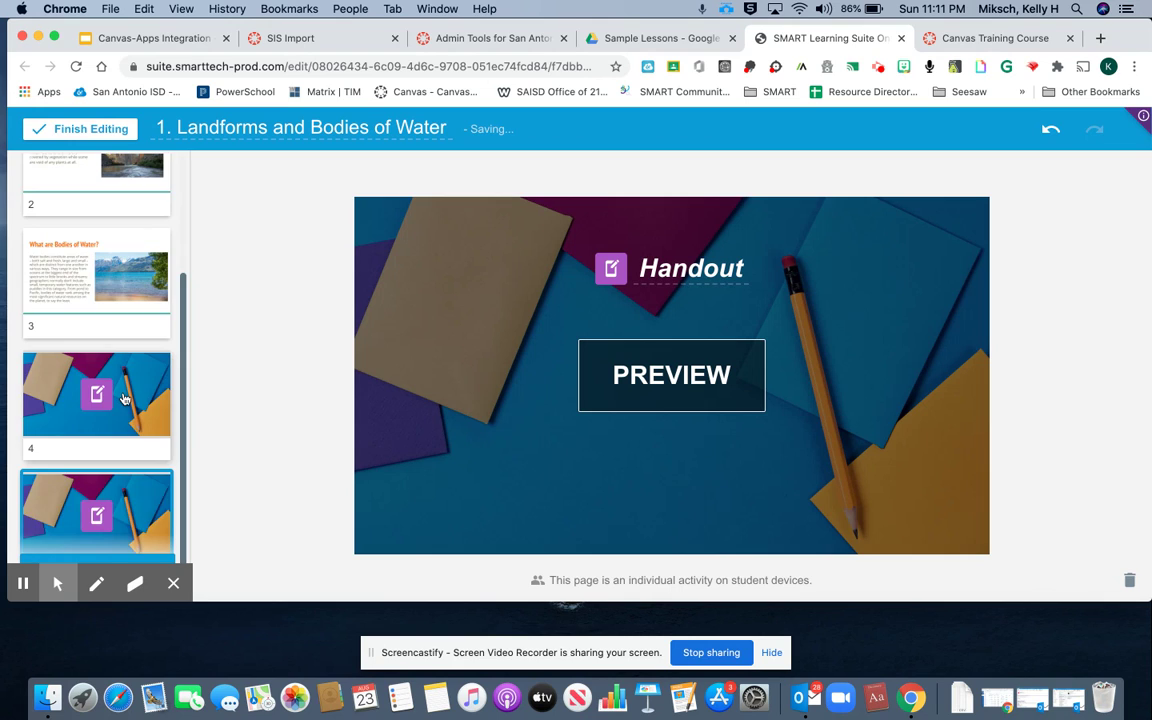
{"action": "scroll", "coordinate": [124, 400], "scroll_direction": "up", "scroll_amount": 4}
{"action": "left_click", "coordinate": [100, 222]}
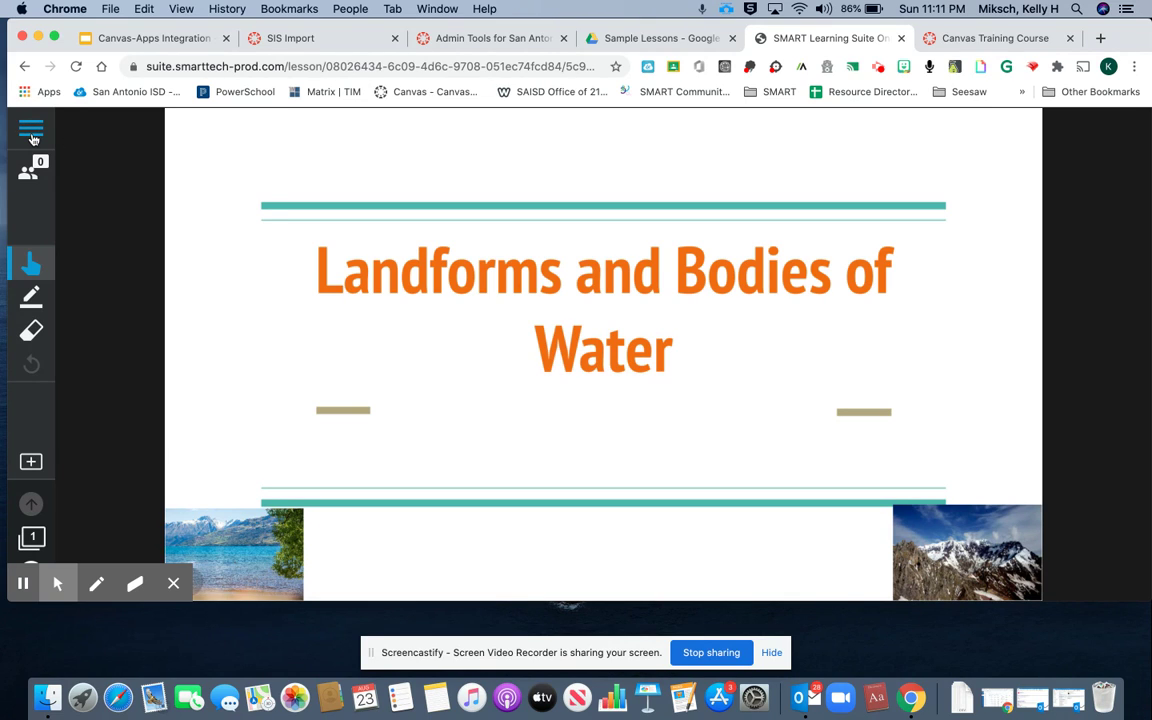
Copy the lesson's student access link from the main menu's Share options, then close them
{"action": "left_click", "coordinate": [32, 136]}
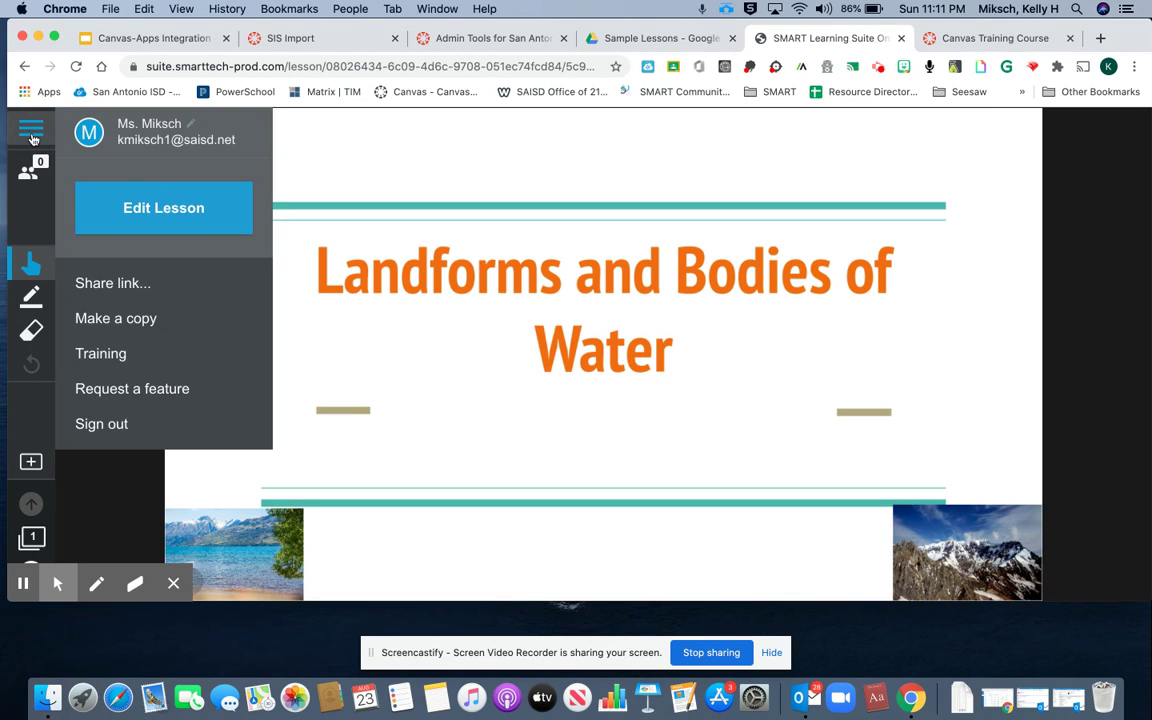
{"action": "left_click", "coordinate": [112, 286]}
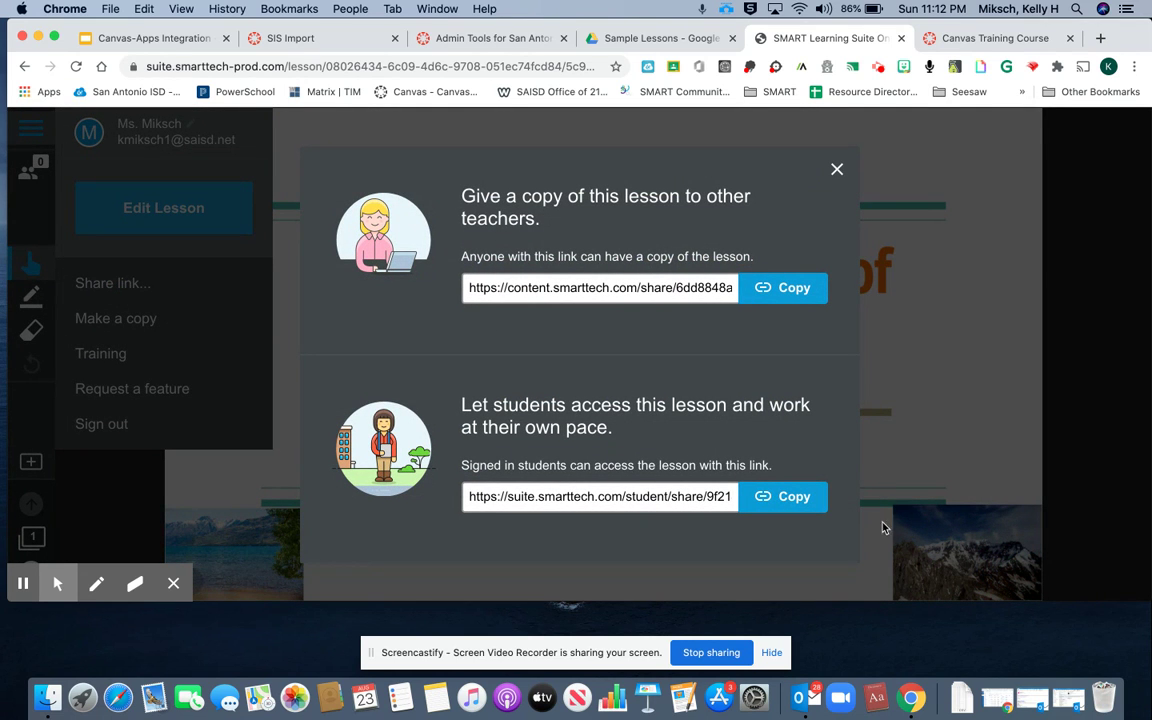
{"action": "left_click", "coordinate": [797, 505]}
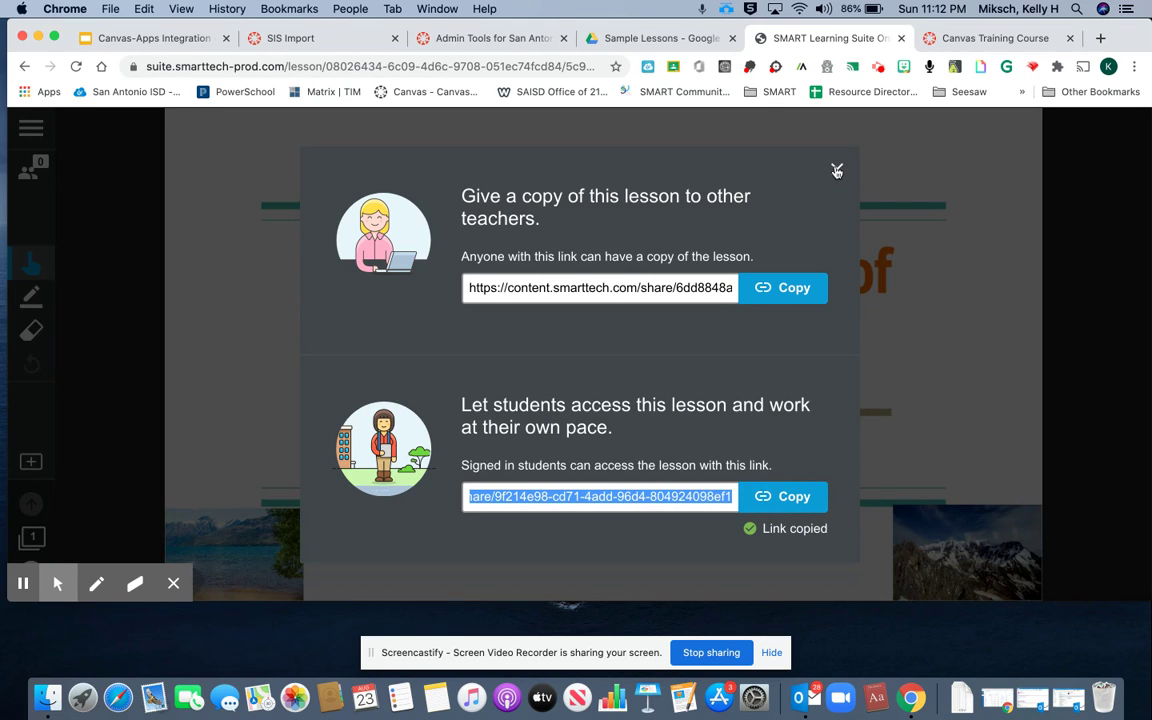
{"action": "left_click", "coordinate": [837, 171]}
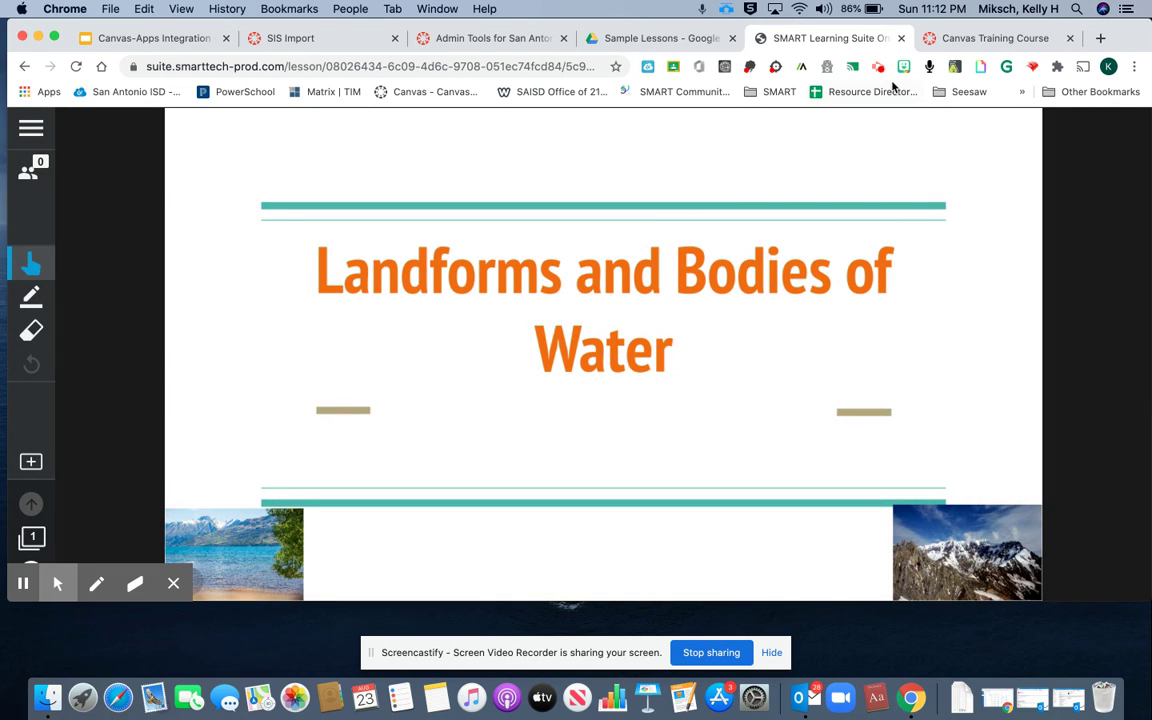
On the Canvas Training Course Modules page, scroll to the SMART module and start adding an item
{"action": "left_click", "coordinate": [976, 40]}
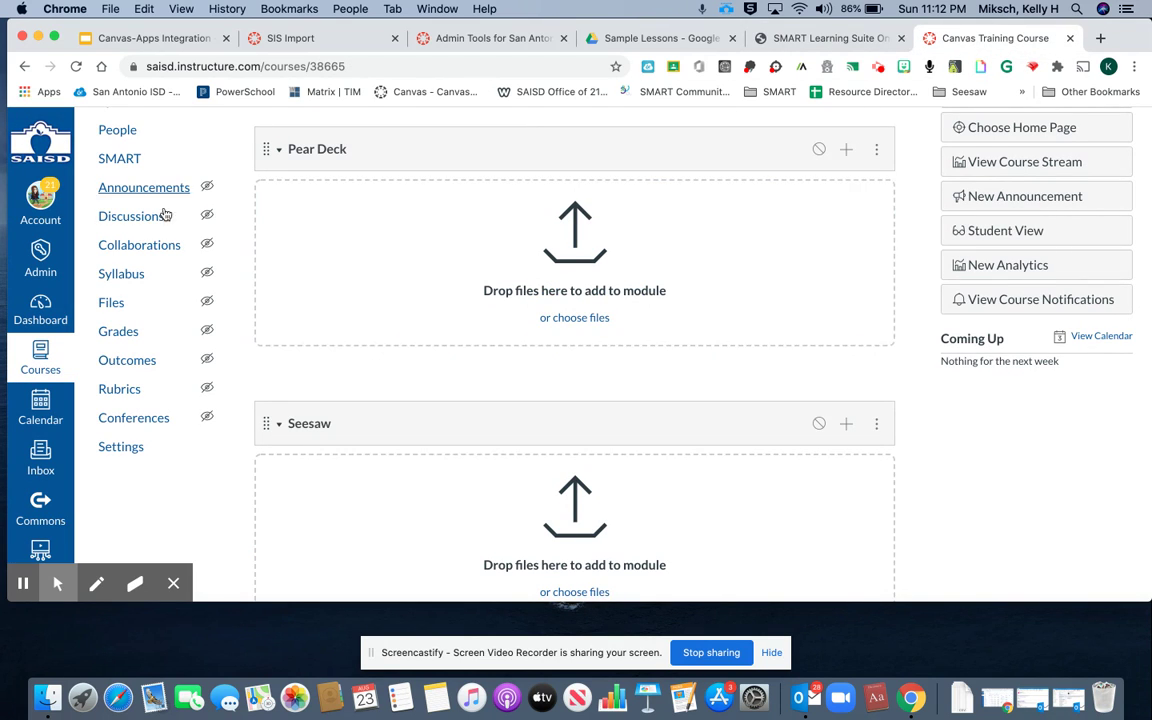
{"action": "scroll", "coordinate": [167, 240], "scroll_direction": "up", "scroll_amount": 2}
{"action": "scroll", "coordinate": [168, 244], "scroll_direction": "up", "scroll_amount": 5}
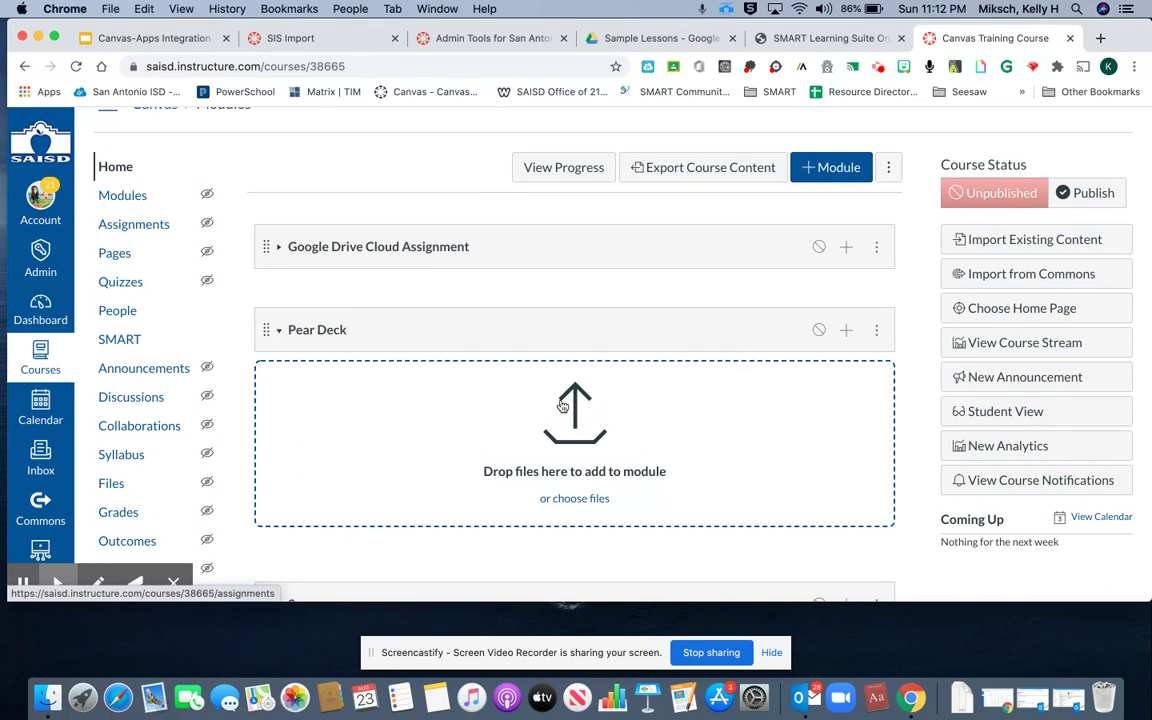
{"action": "scroll", "coordinate": [757, 436], "scroll_direction": "down", "scroll_amount": 10}
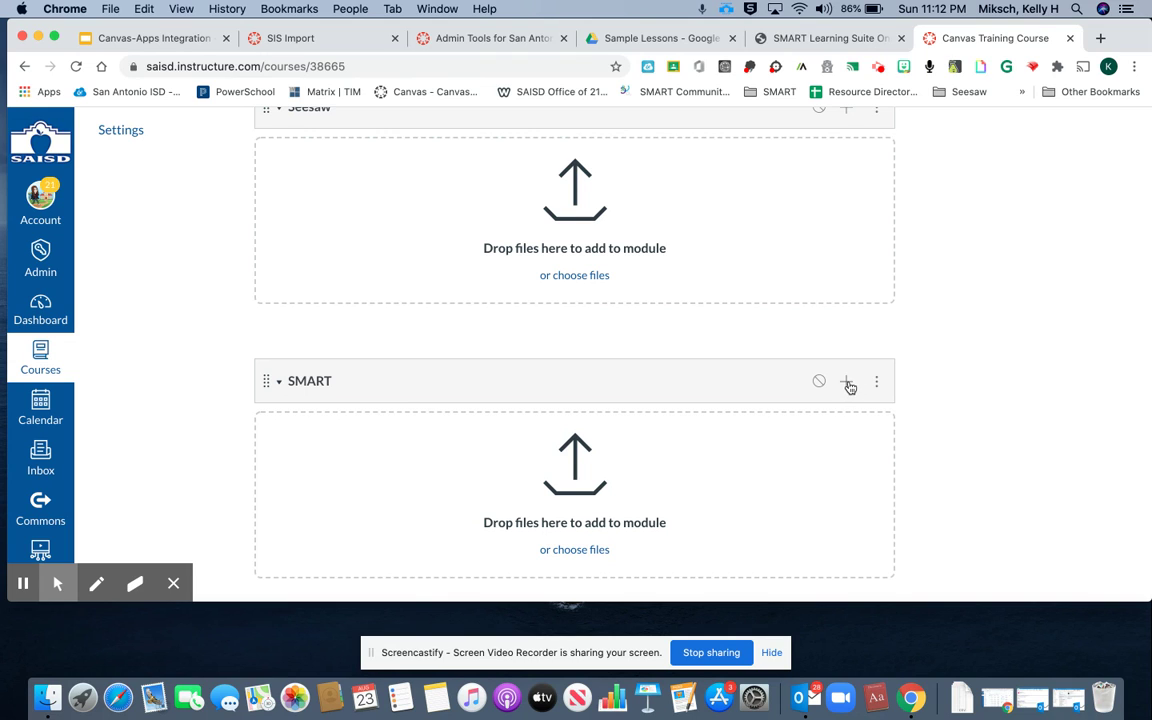
{"action": "left_click", "coordinate": [847, 383]}
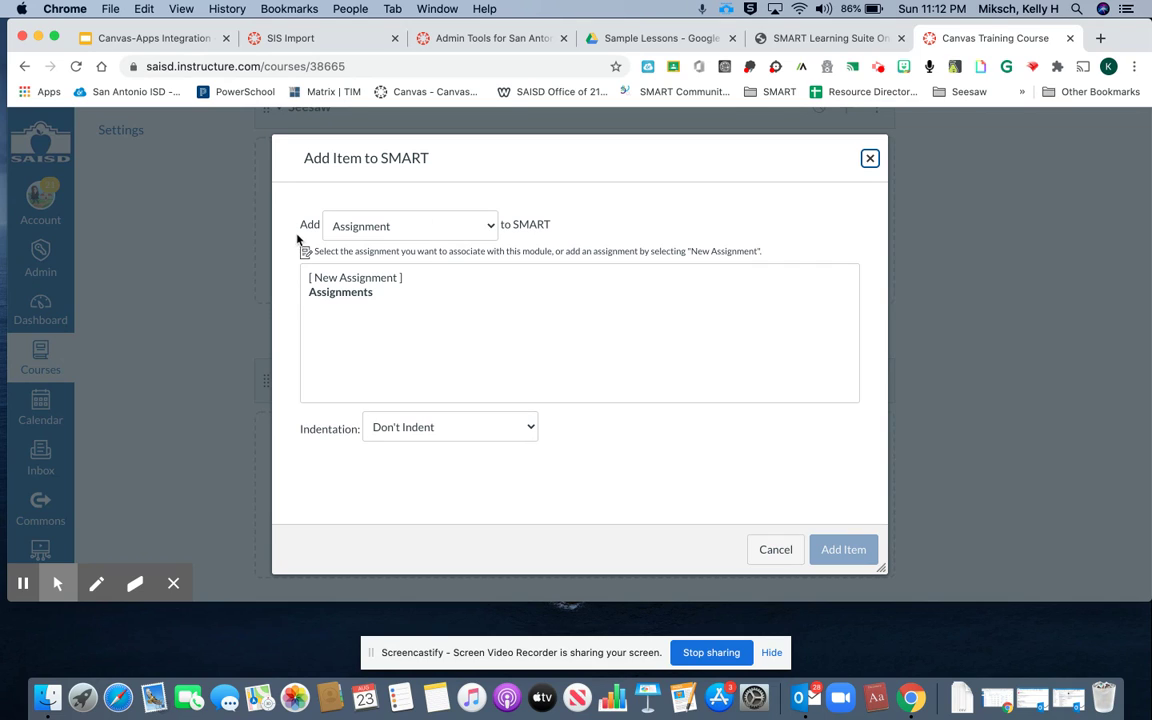
Add an External URL item with the pasted student link, named 'Landforms and Bodies of Water'
{"action": "left_click", "coordinate": [490, 229]}
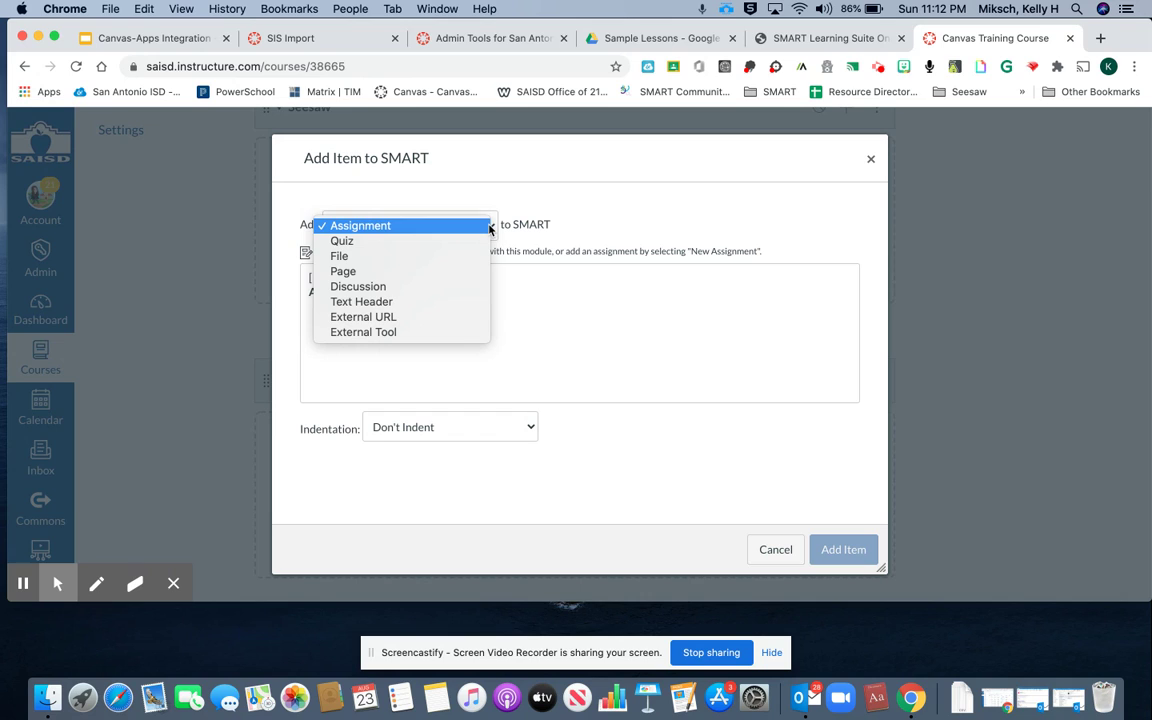
{"action": "left_click", "coordinate": [452, 318]}
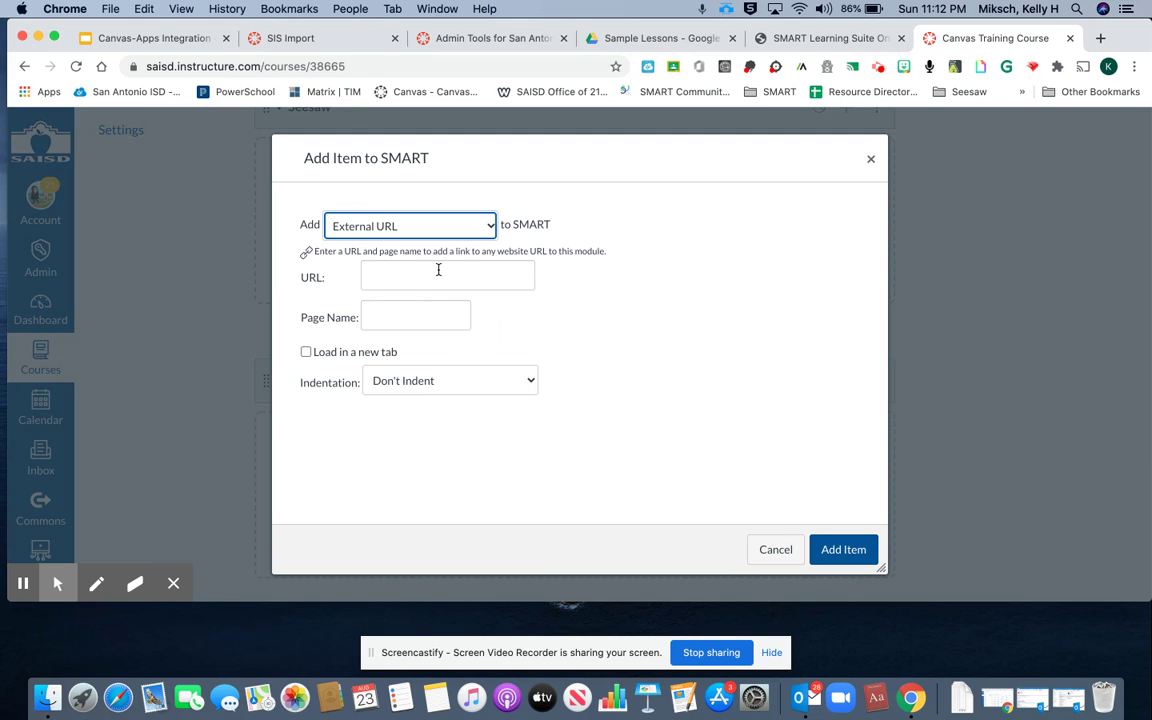
{"action": "left_click", "coordinate": [438, 270]}
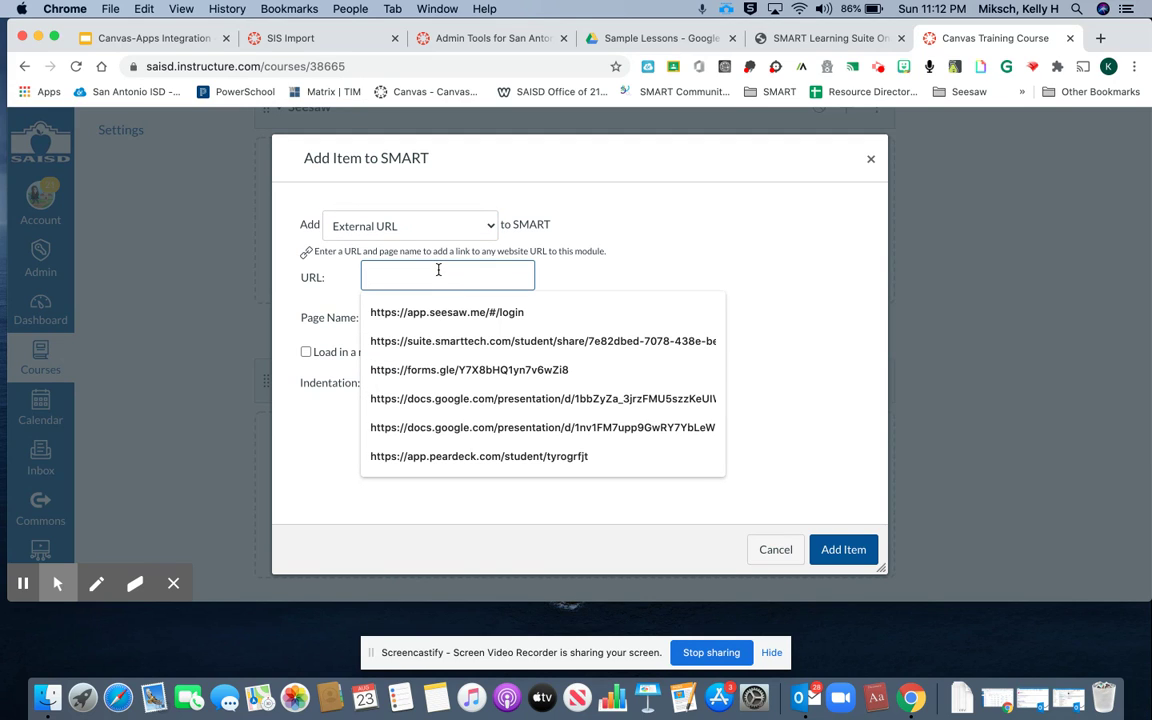
{"action": "key", "text": "super+v"}
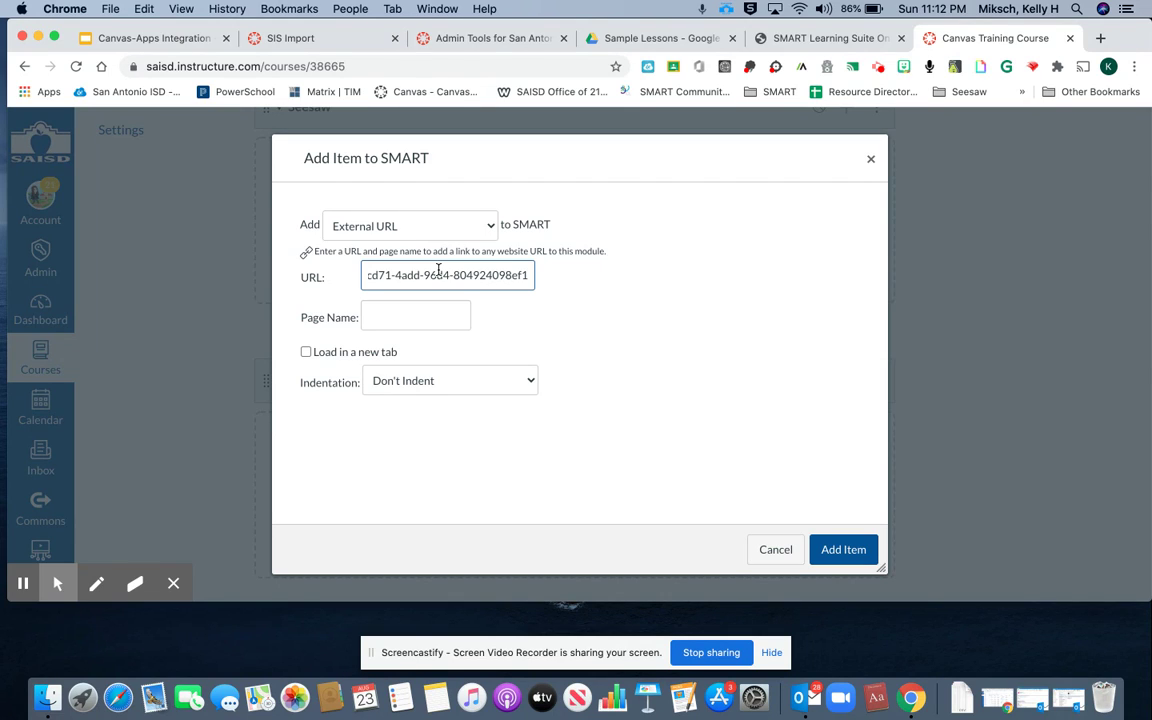
{"action": "left_click", "coordinate": [412, 312]}
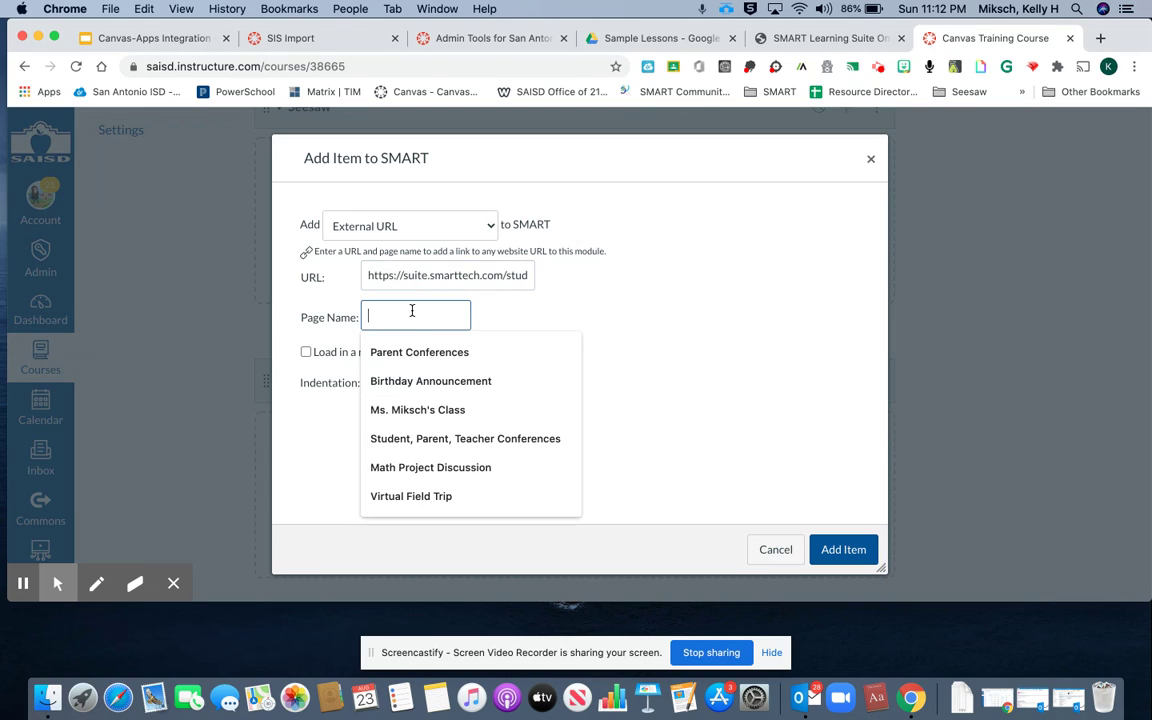
{"action": "type", "text": "Land"}
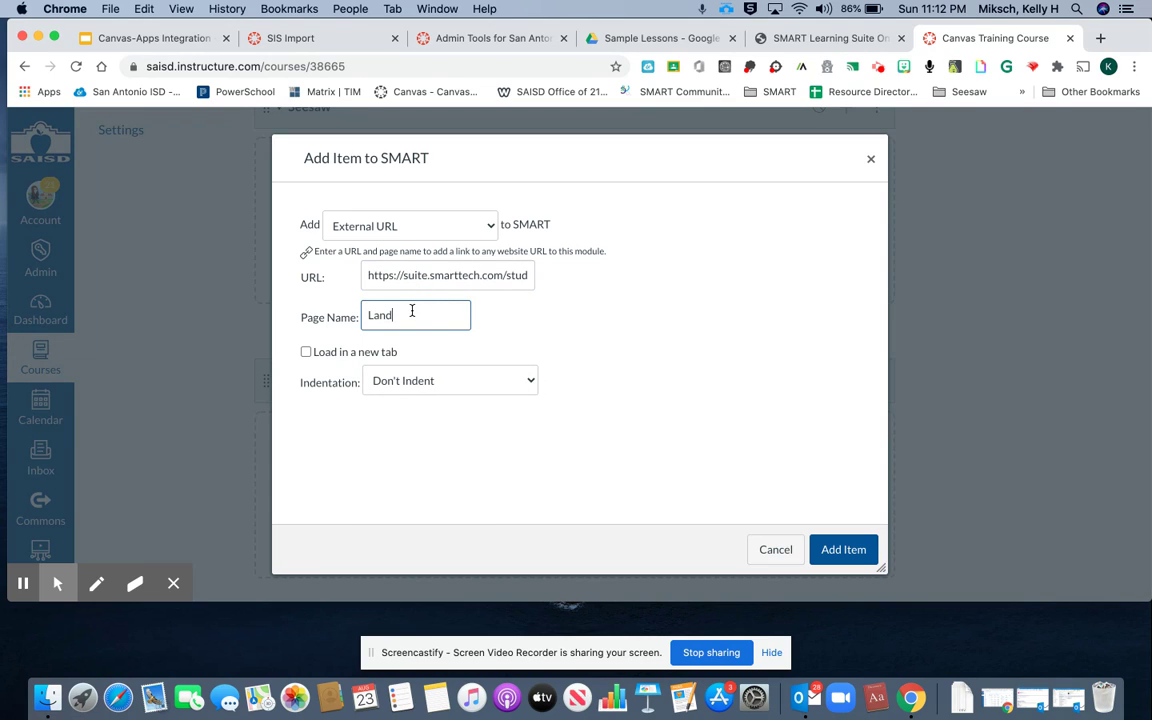
{"action": "type", "text": "forms and Bodies of Water"}
{"action": "left_click", "coordinate": [838, 554]}
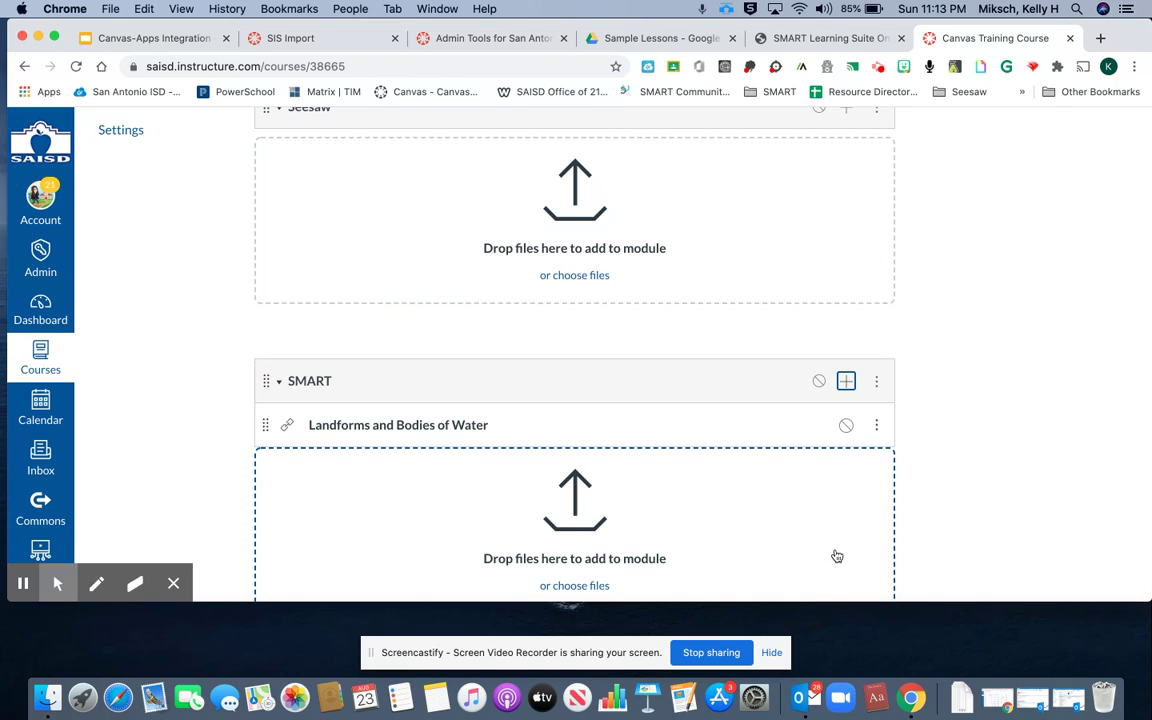
Publish the Landforms and Bodies of Water item and SMART module, then preview the embedded lesson
{"action": "left_click", "coordinate": [846, 428]}
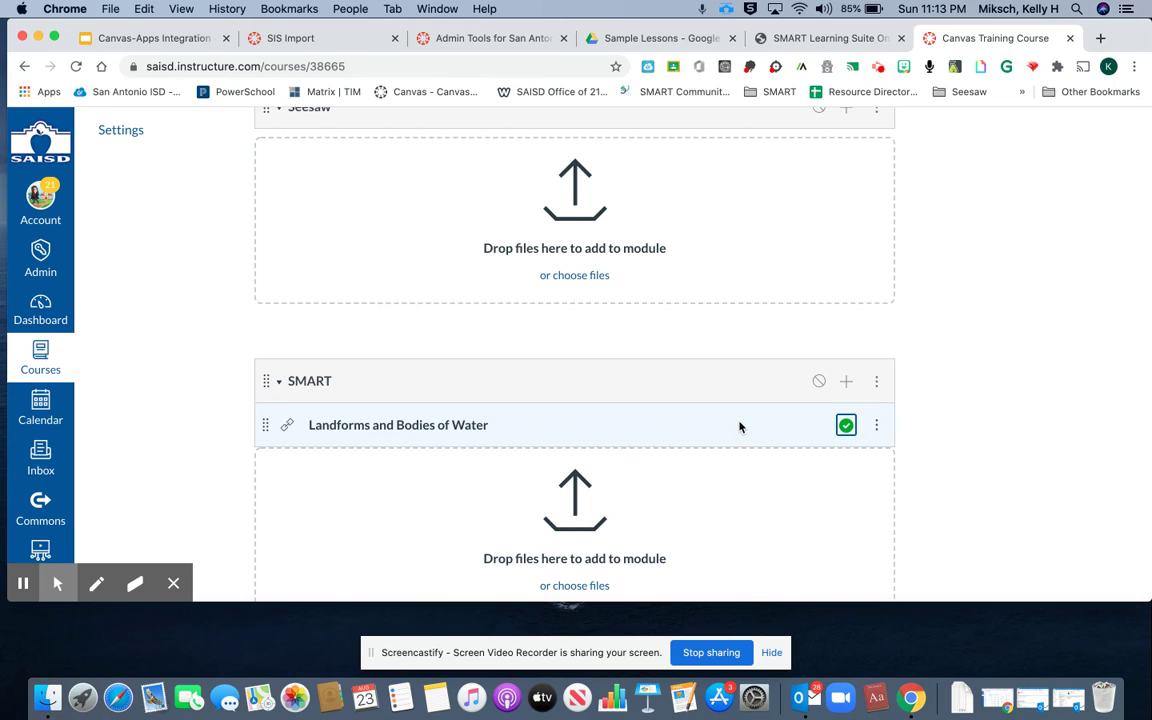
{"action": "left_click", "coordinate": [819, 381]}
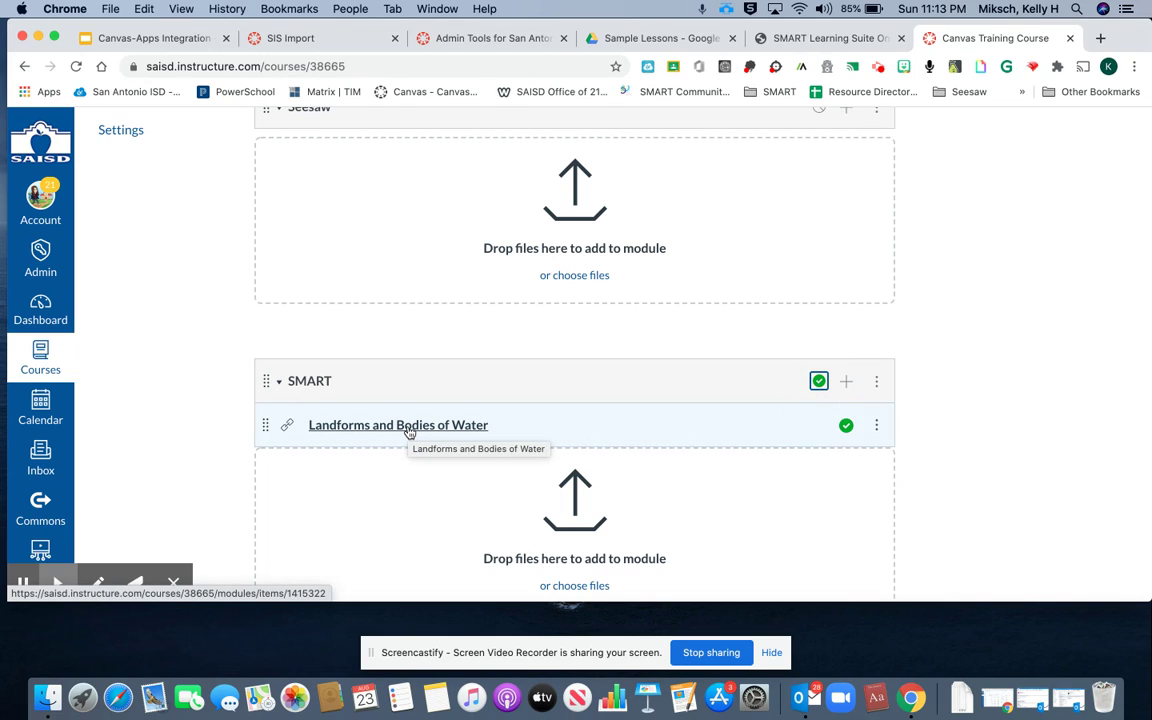
{"action": "left_click", "coordinate": [409, 430]}
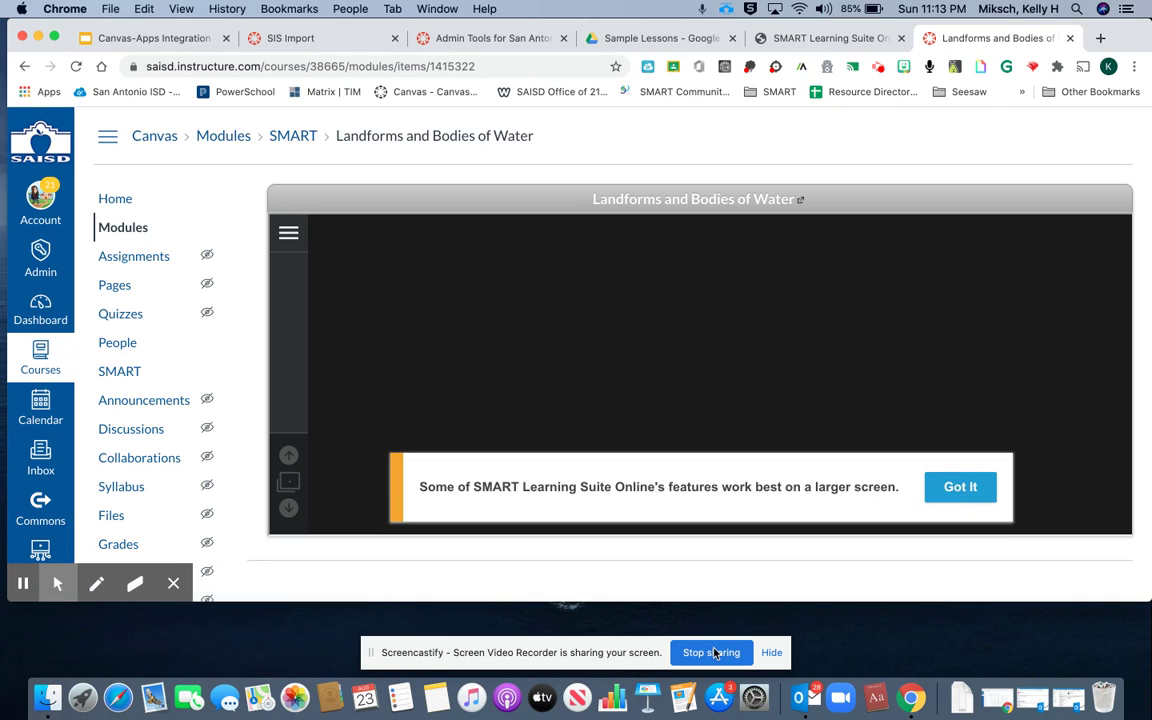
{"action": "left_click", "coordinate": [962, 490]}
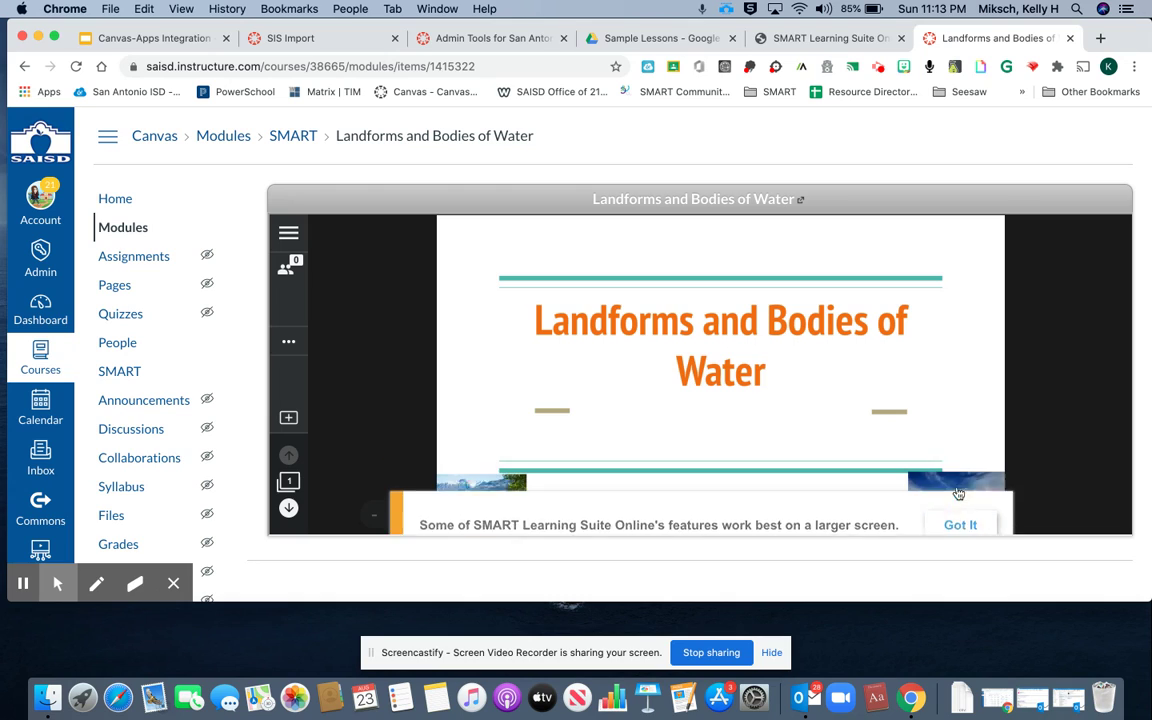